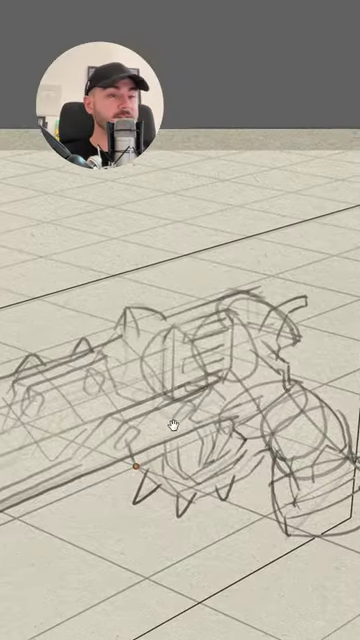
Pan the canvas across the spiked gun sketch to inspect it before inking
mouse_move(172, 425)
mouse_down()
mouse_move(233, 455)
mouse_move(215, 437)
mouse_up()
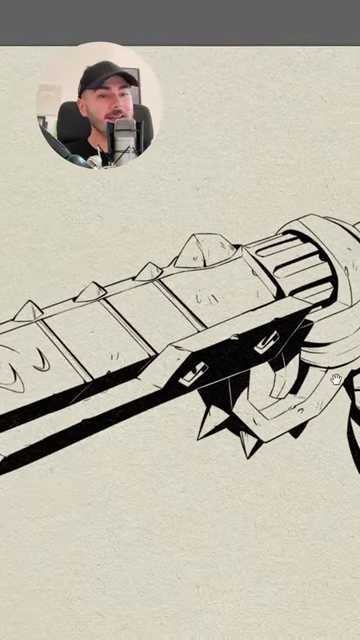
scroll(218, 380, up, 2)
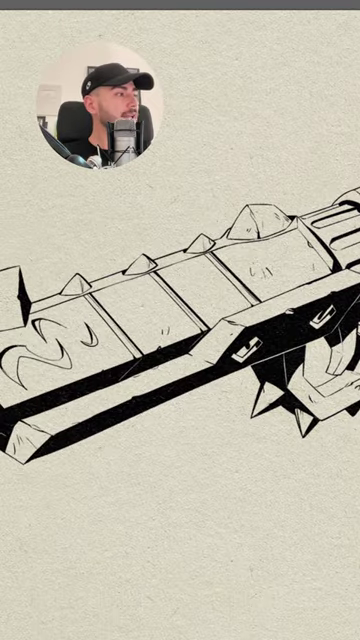
Pan the canvas to bring the inked gun's grip into view
drag(250, 350, 140, 362)
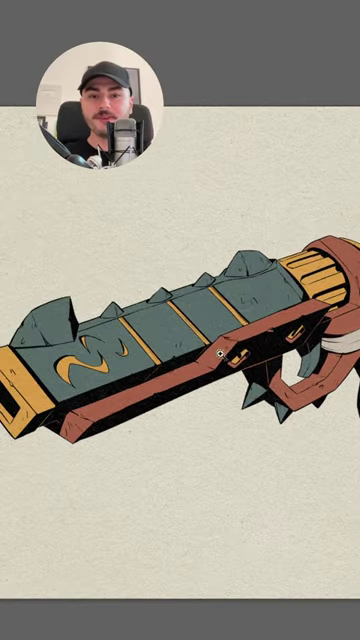